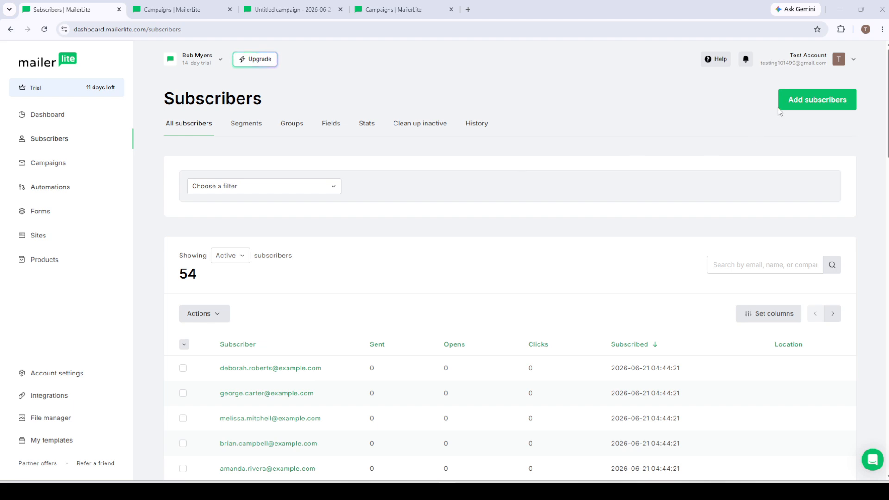
Start adding subscribers from a CSV file, uploading dummy_names_list.csv from the Downloads folder and submitting it for import
click(805, 101)
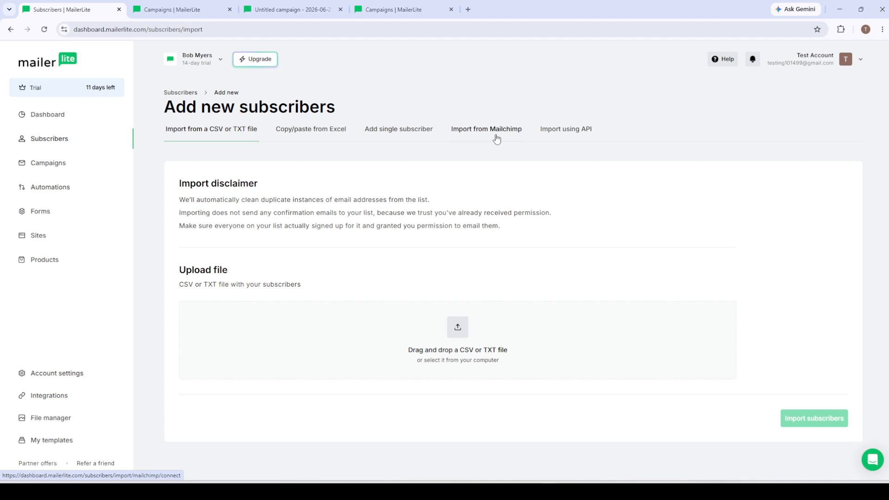
click(460, 342)
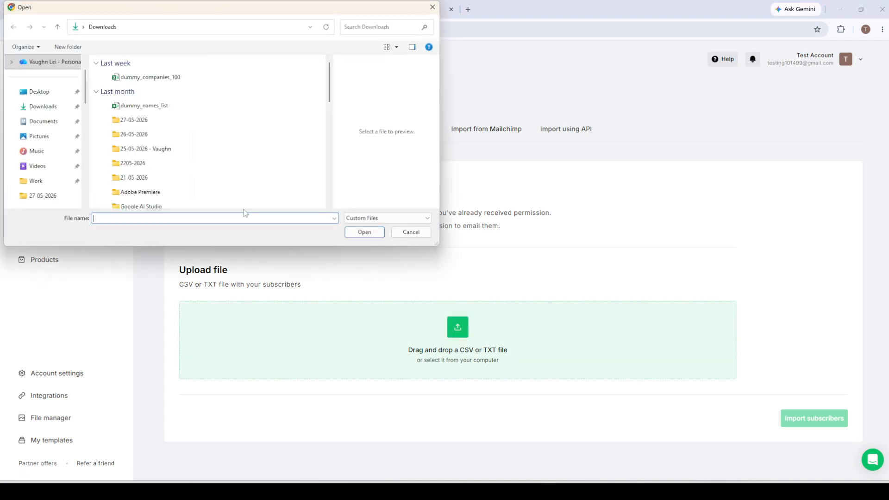
click(148, 110)
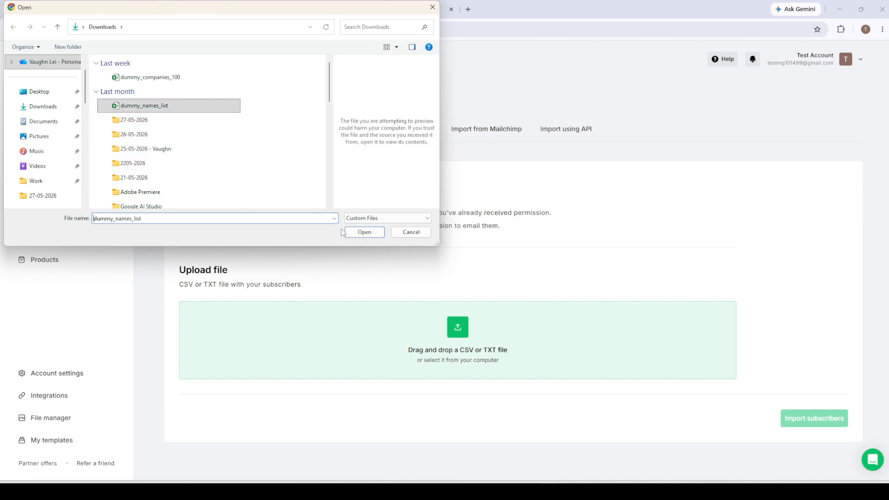
click(364, 232)
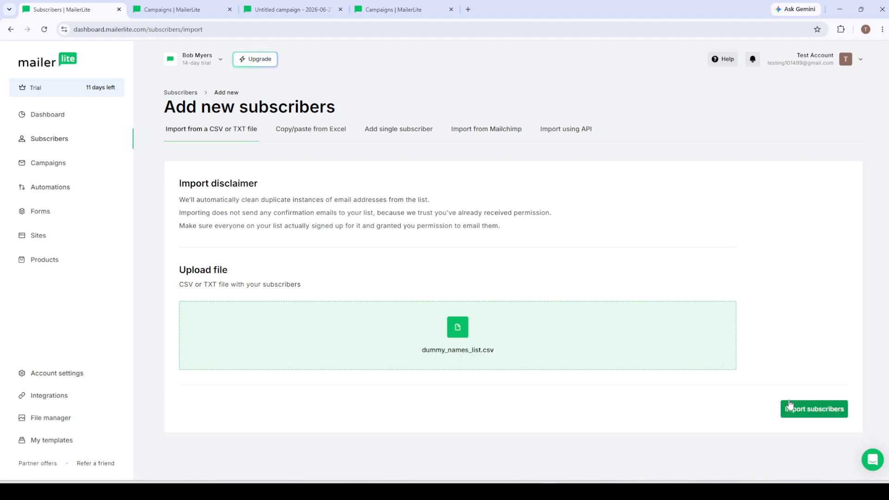
click(790, 405)
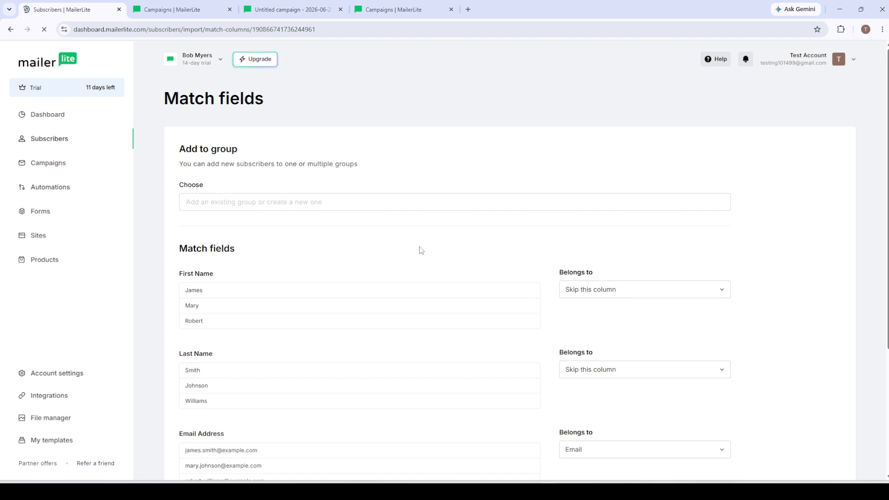
Match the First Name column to the Name field and the Last Name column to the Last name field
scroll(470, 258, down, 4)
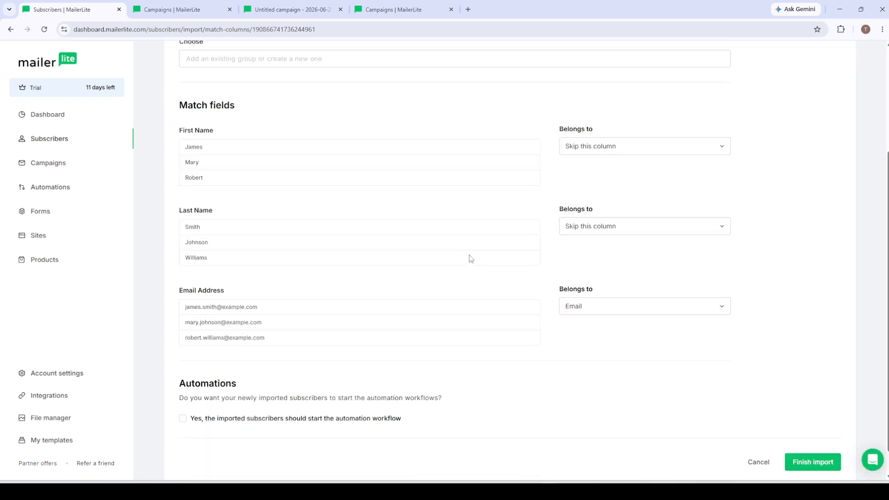
scroll(446, 262, up, 3)
scroll(498, 317, down, 2)
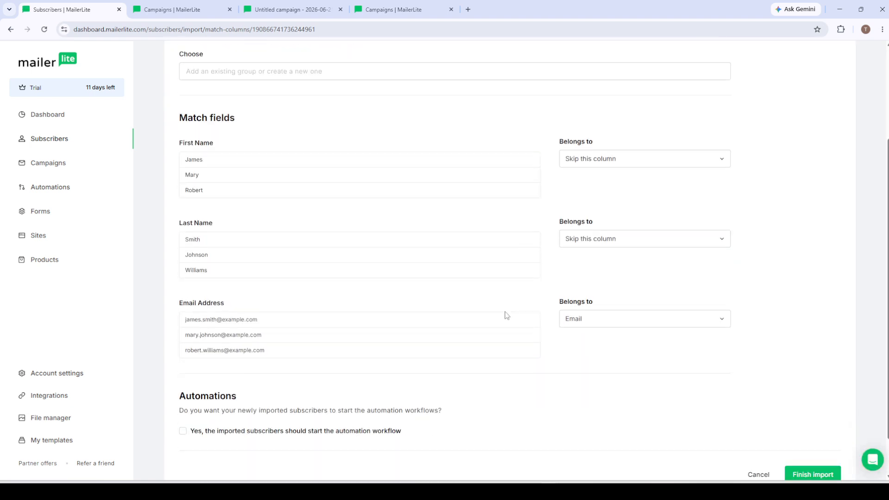
scroll(537, 300, up, 1)
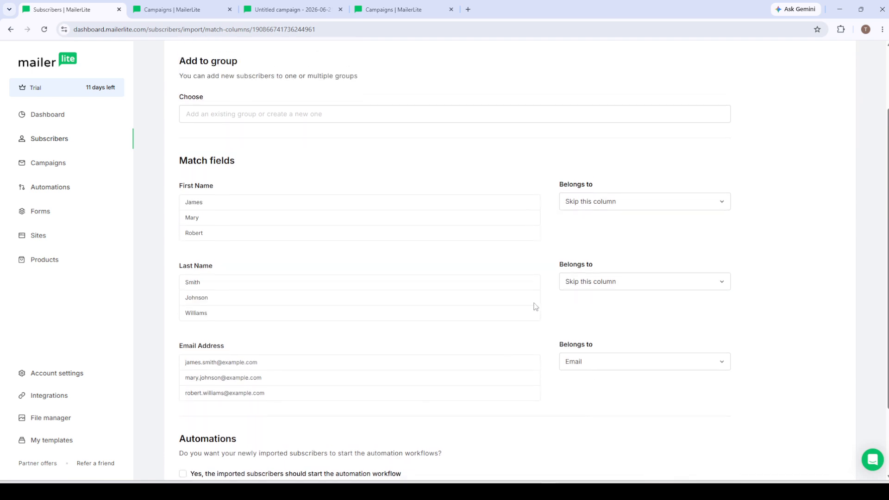
click(609, 205)
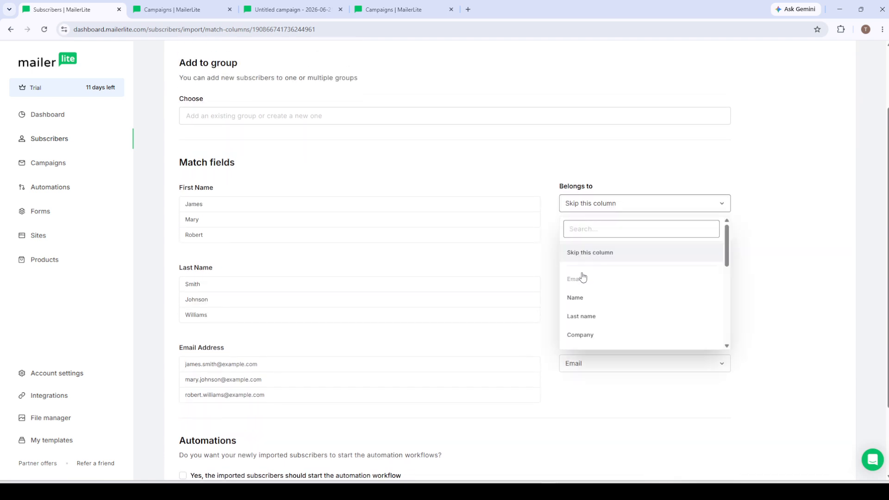
click(576, 297)
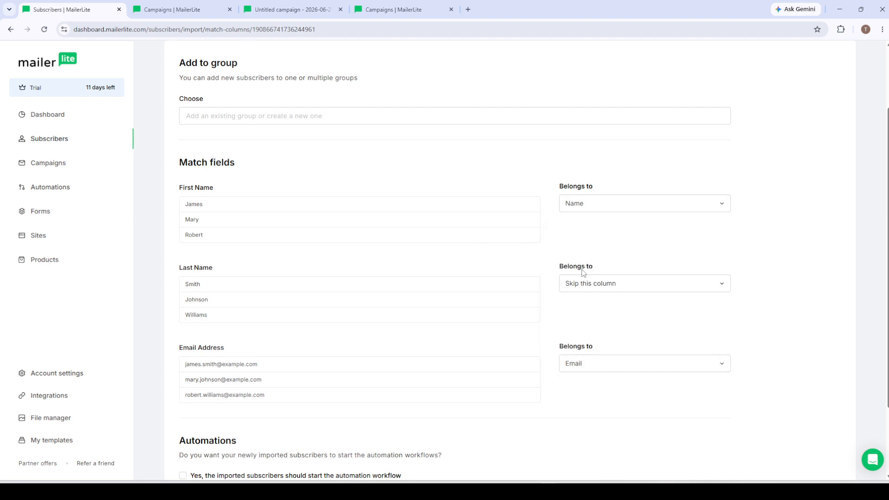
click(583, 284)
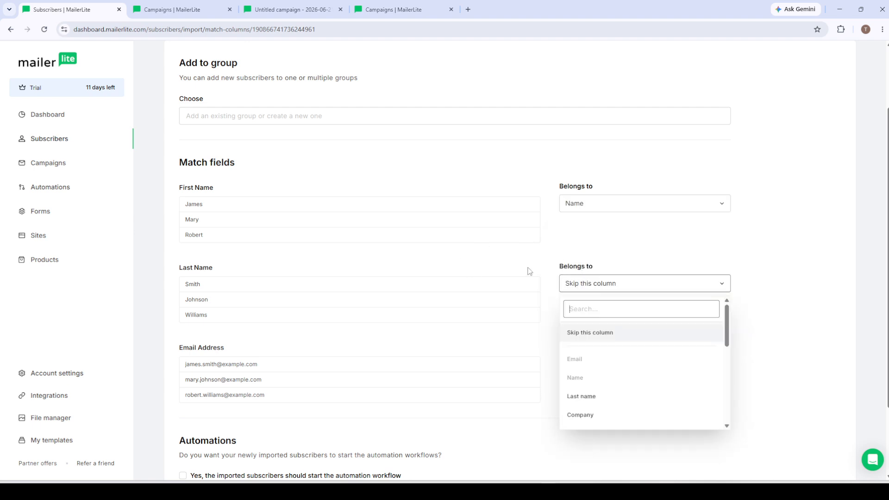
click(599, 396)
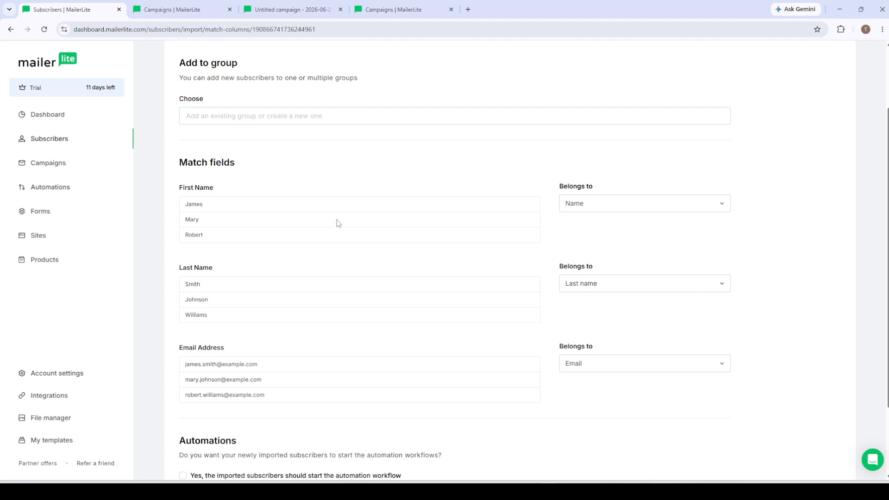
Add the subscribers being imported to the existing New Leads group
scroll(338, 224, down, 2)
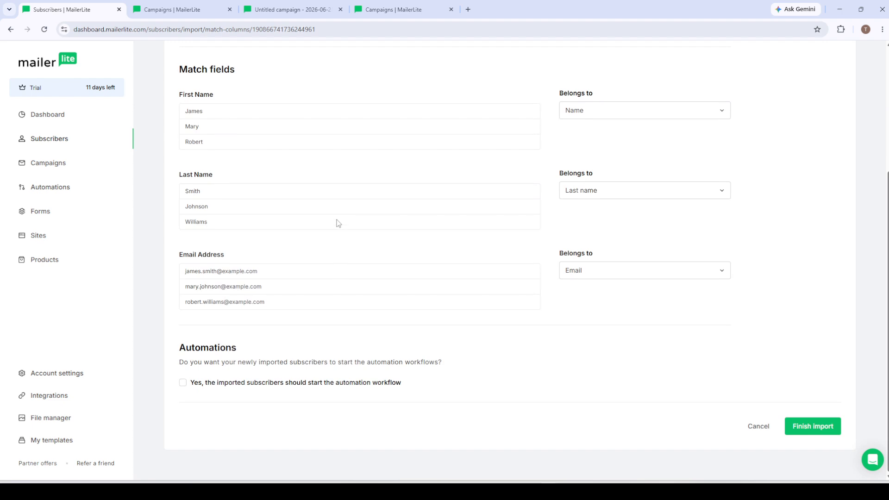
scroll(338, 223, up, 4)
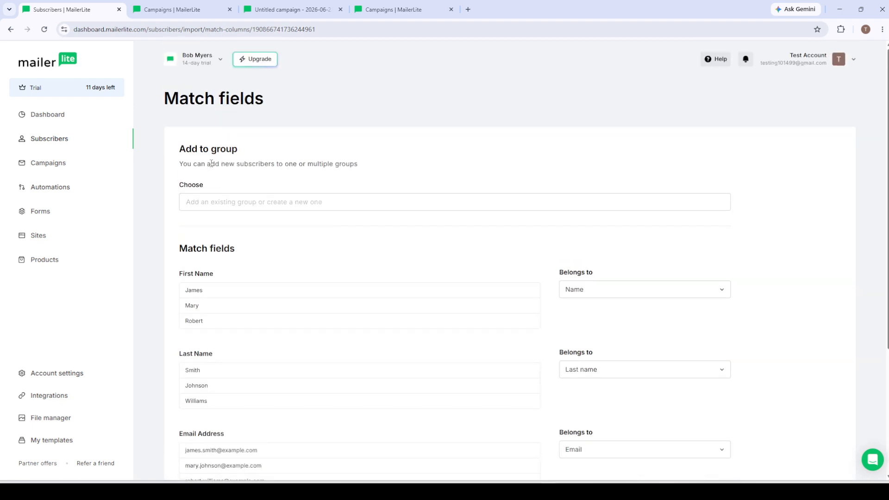
click(208, 203)
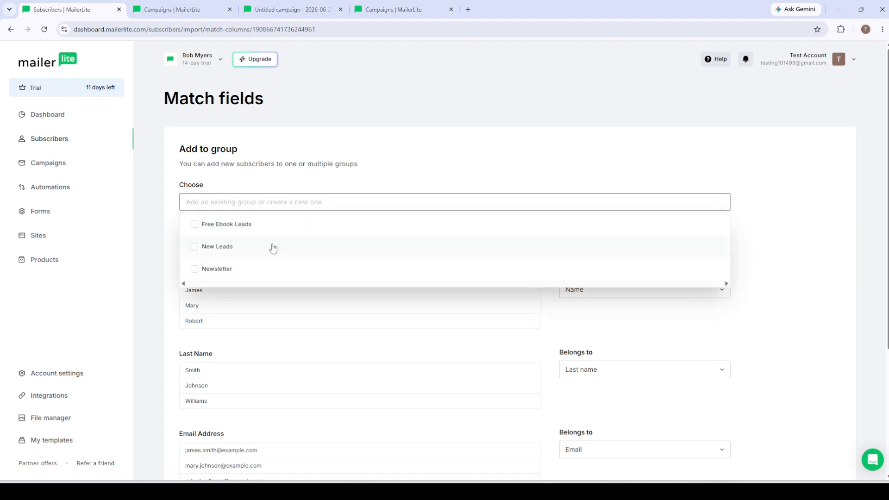
click(198, 251)
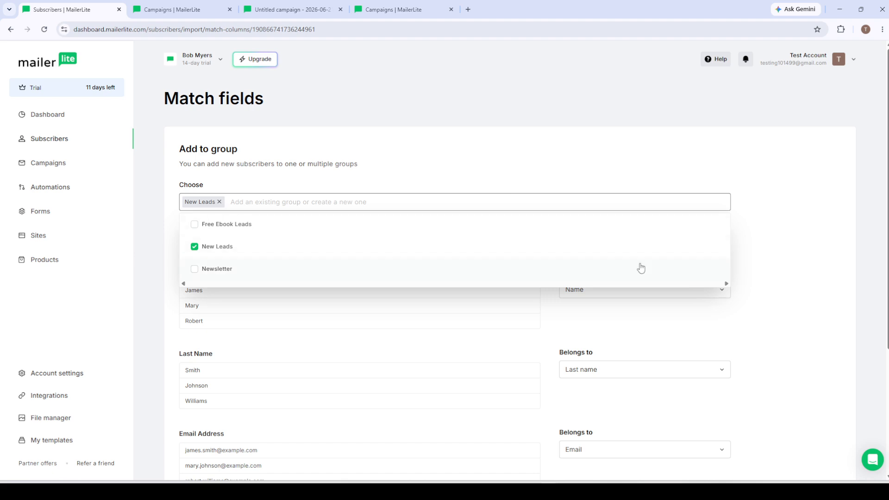
click(784, 149)
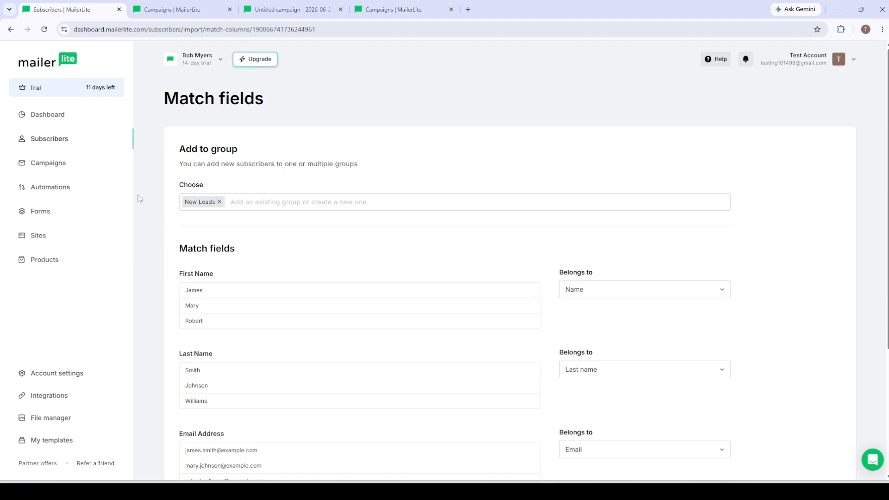
scroll(299, 207, down, 4)
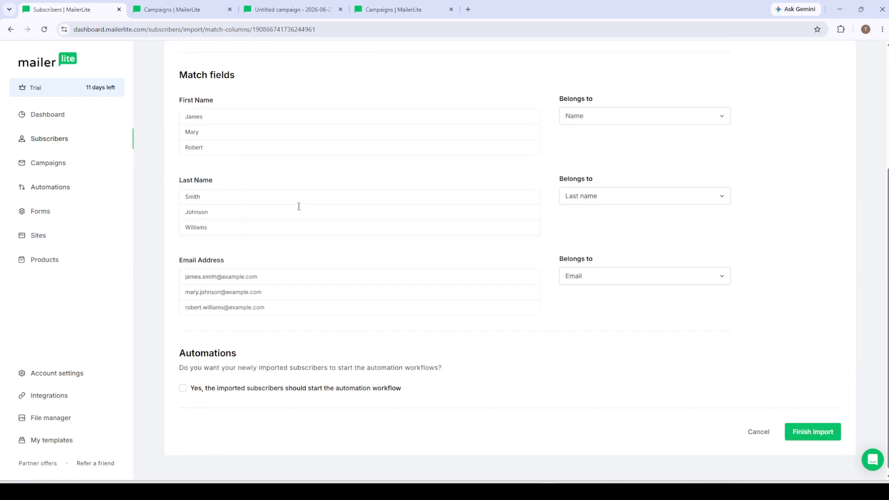
scroll(296, 200, up, 2)
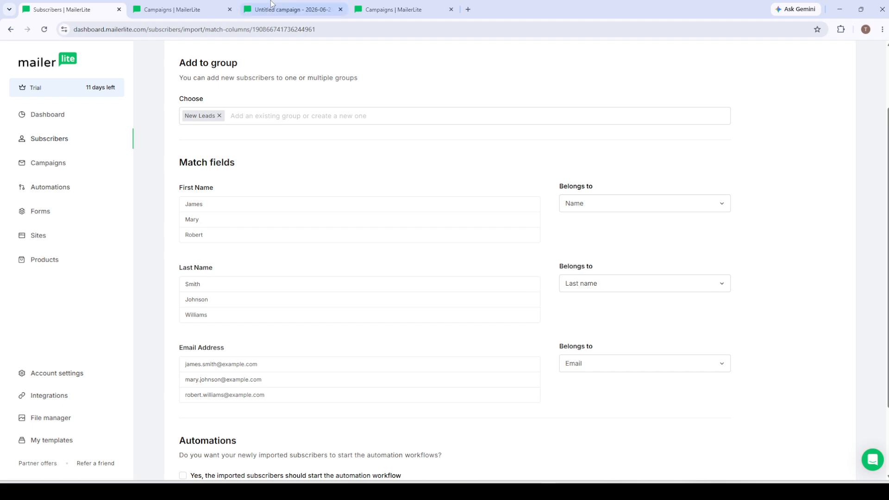
Create a regular campaign from the Campaigns page and choose to start its email design from scratch
click(172, 9)
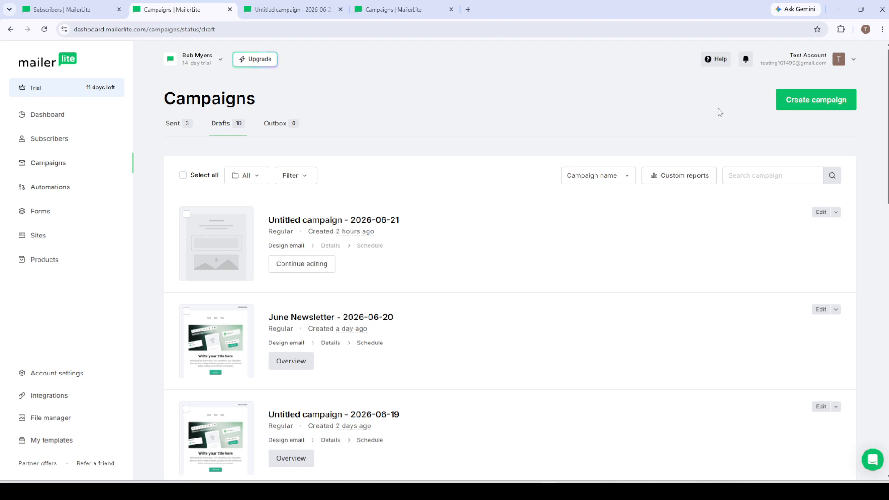
click(815, 100)
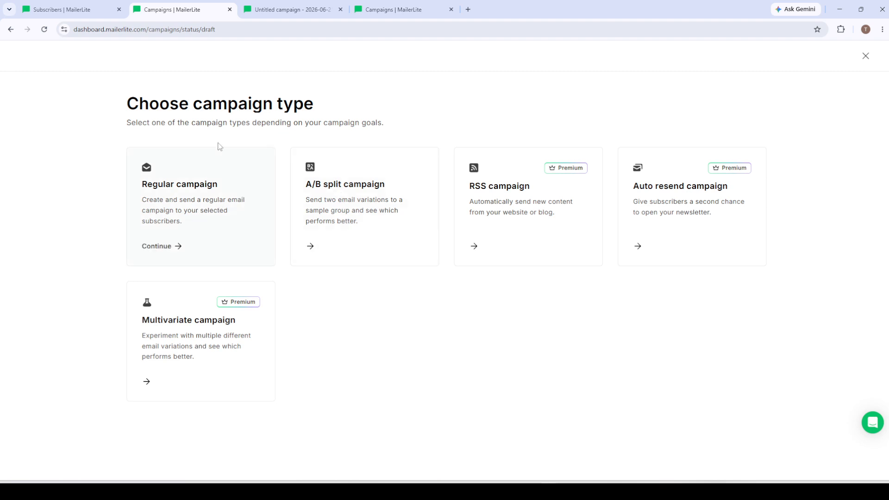
click(177, 198)
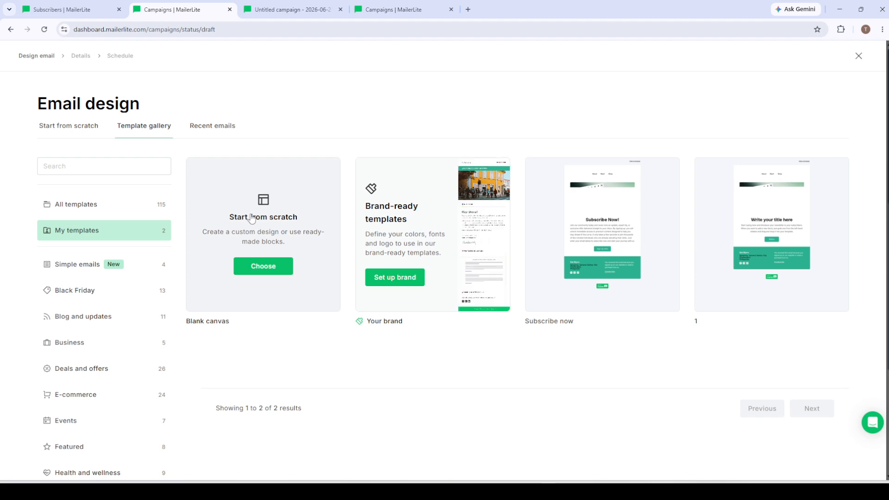
click(269, 270)
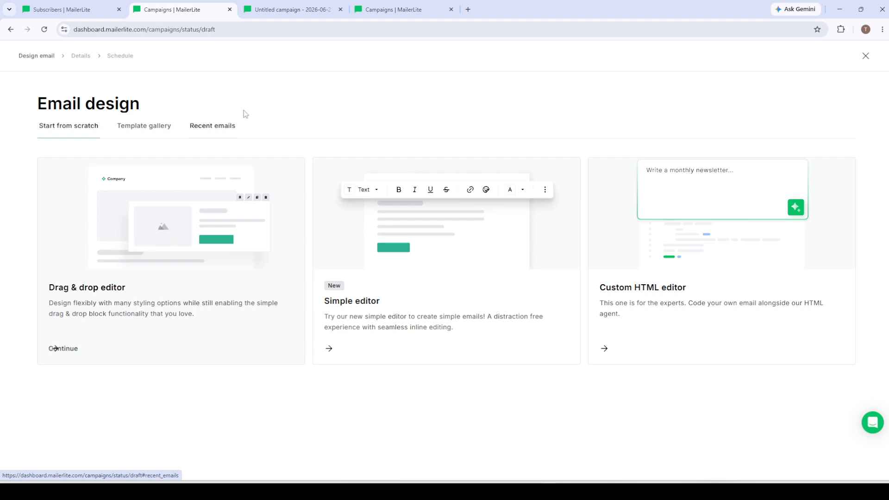
Switch to the untitled campaign open in the email editor and look over its Subscribe Now! design
click(298, 12)
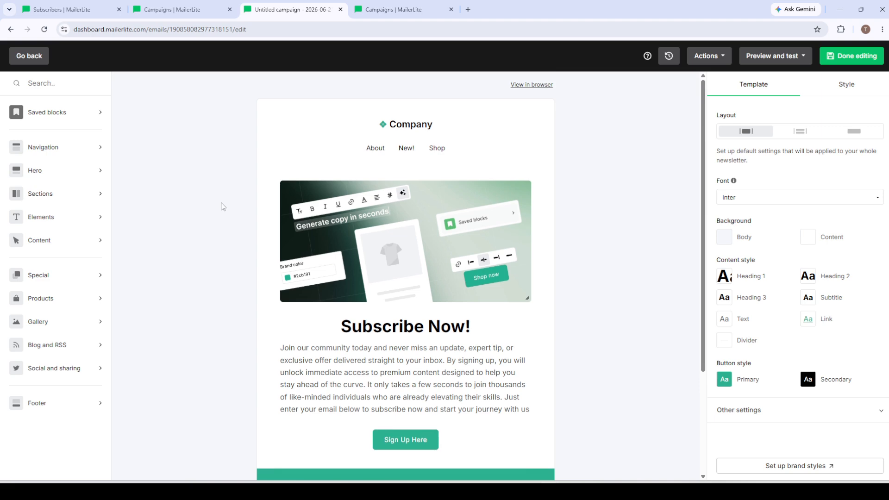
scroll(222, 205, down, 3)
scroll(222, 205, up, 3)
scroll(223, 206, down, 3)
scroll(222, 205, up, 3)
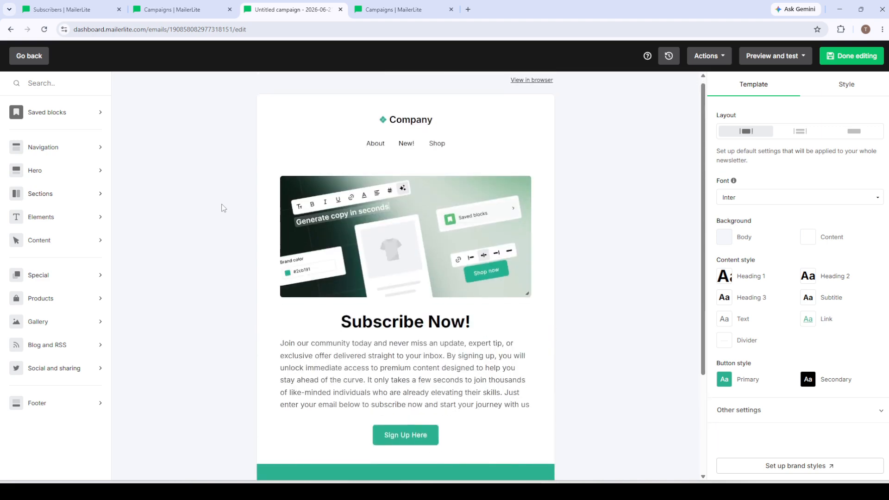
scroll(220, 207, down, 3)
scroll(221, 207, up, 3)
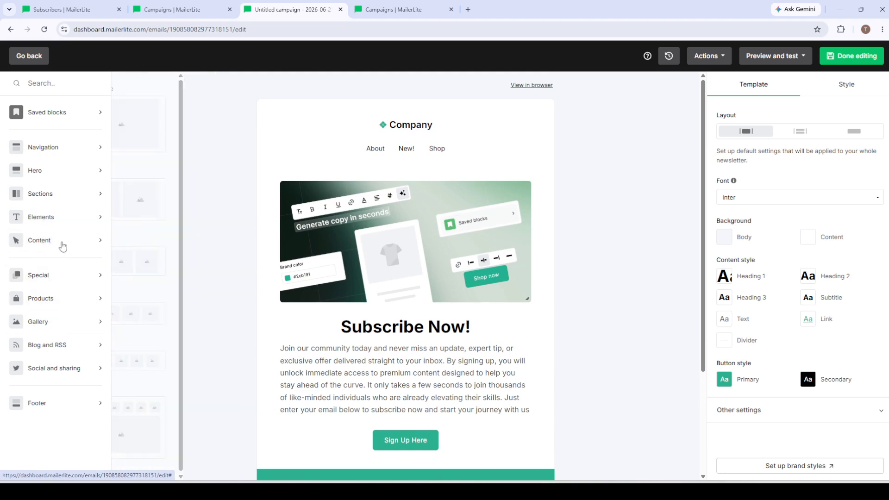
Browse the available block categories, including Navigation, Elements, Content, and Blog and RSS, and review the email down to its footer
mouse_move(55, 147)
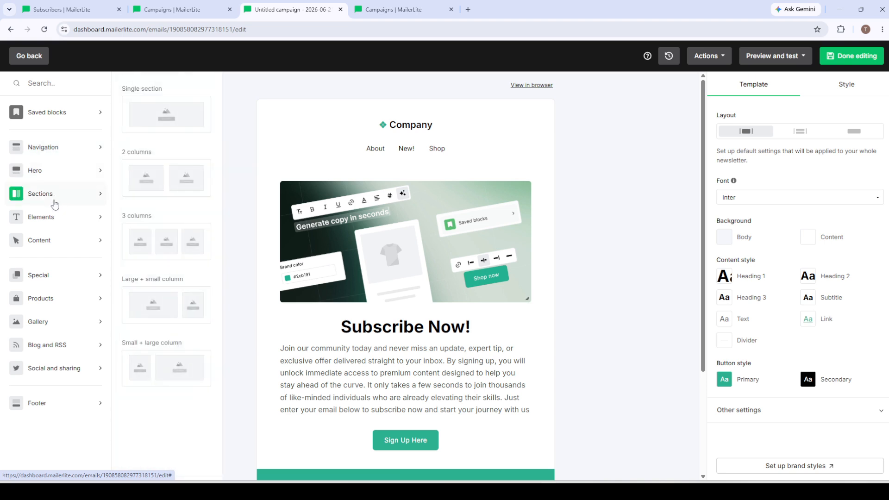
mouse_move(52, 224)
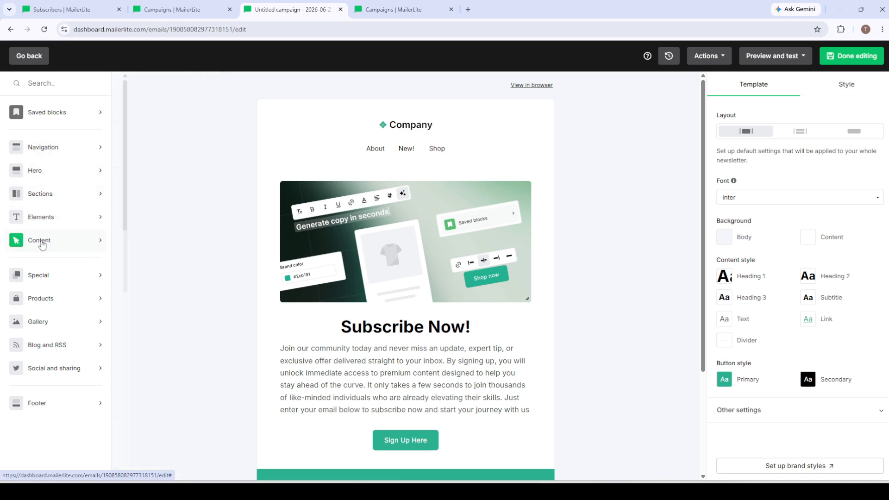
mouse_move(42, 250)
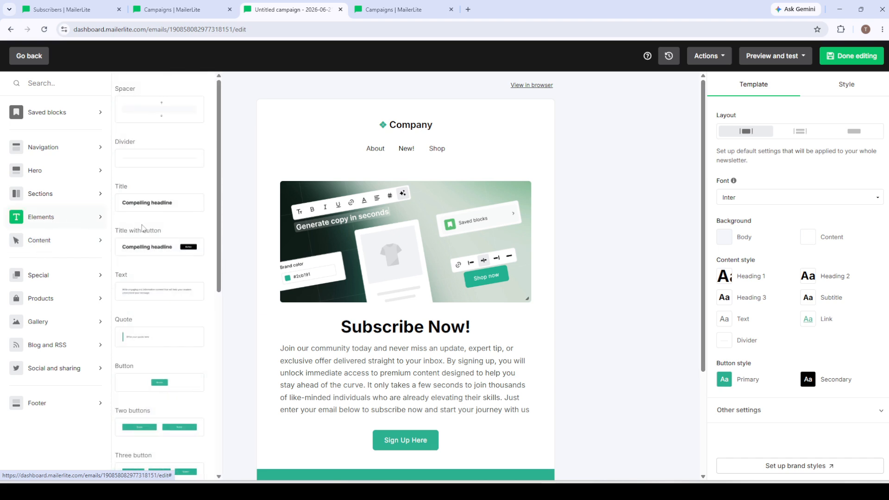
scroll(143, 228, down, 5)
scroll(148, 230, up, 5)
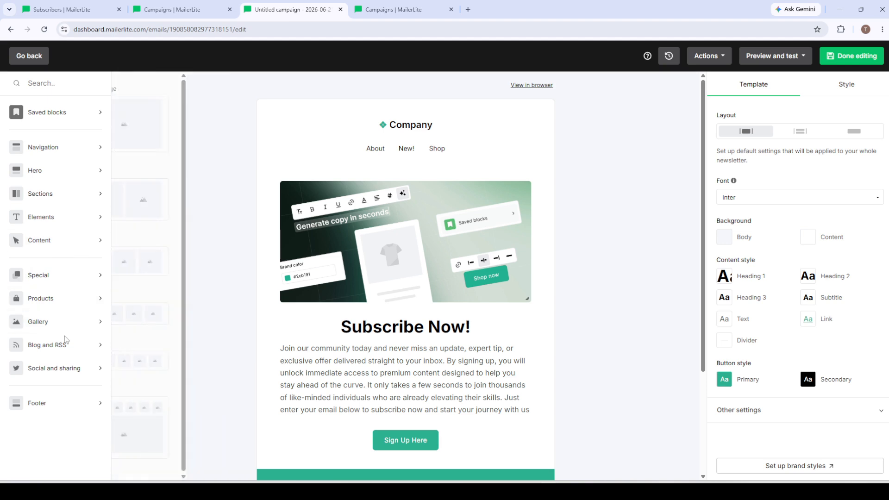
mouse_move(65, 353)
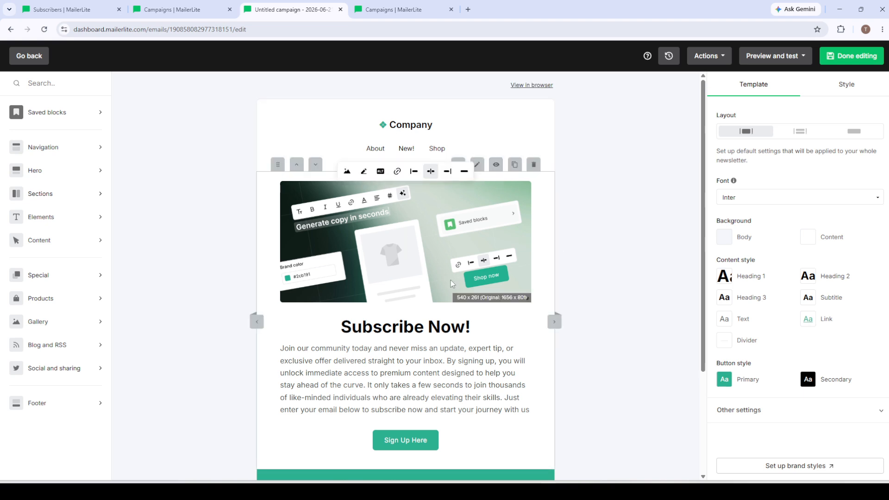
scroll(452, 283, down, 3)
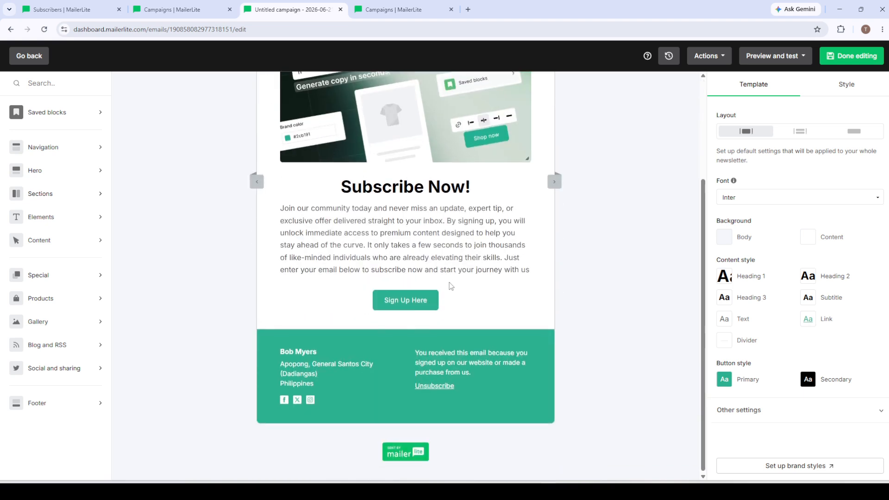
scroll(450, 282, up, 3)
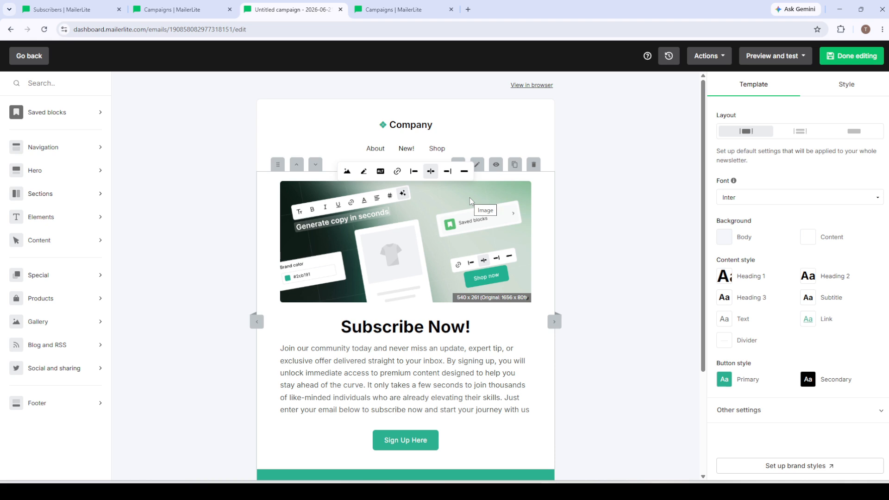
Open the option for sending a test email, dismiss it without sending, and look over the email down to its footer
click(750, 56)
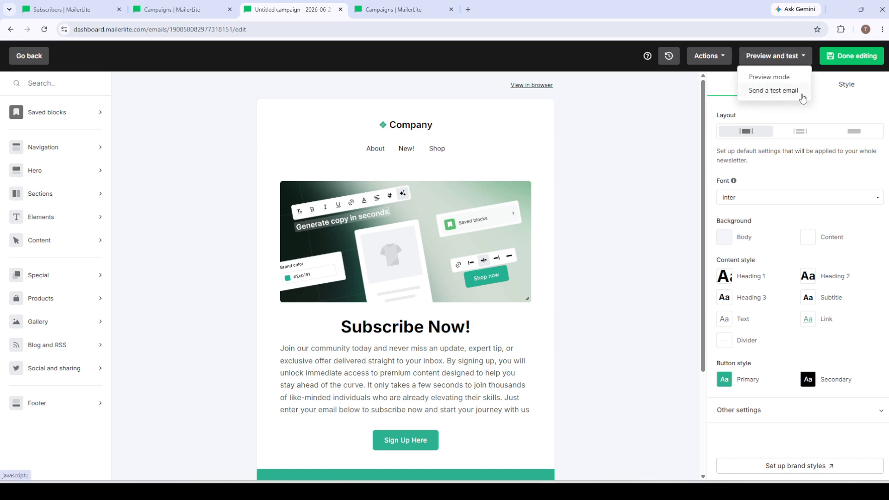
click(778, 91)
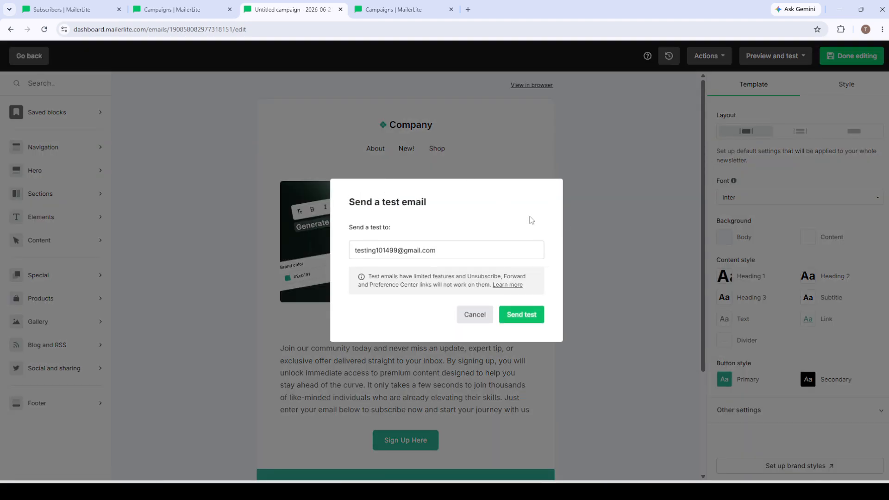
click(474, 315)
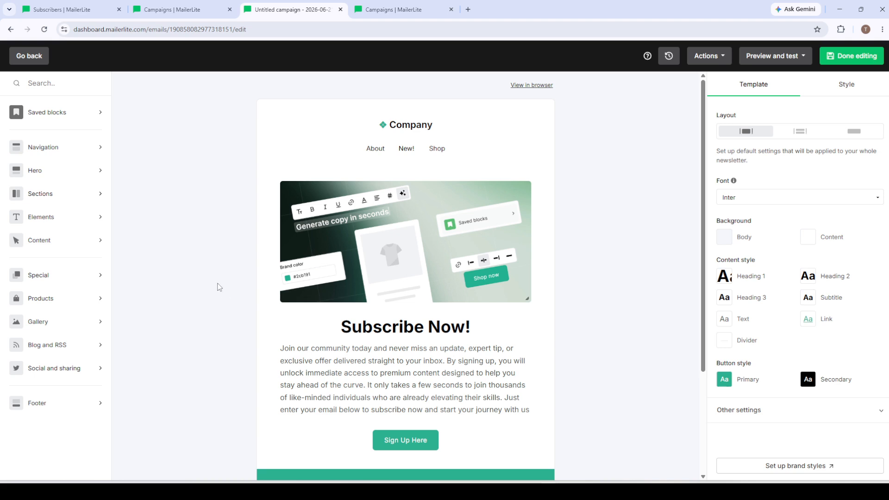
scroll(220, 287, down, 3)
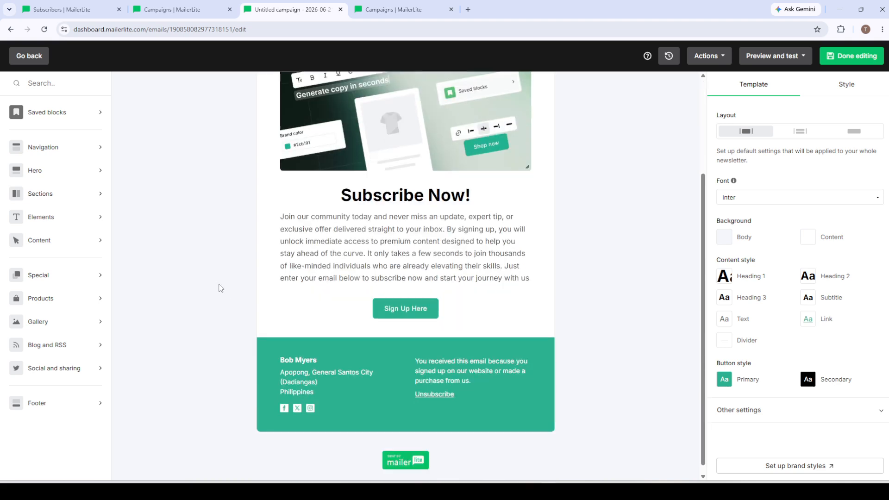
Switch to the campaign details page in the other Campaigns tab and review the campaign name and subject line
click(385, 8)
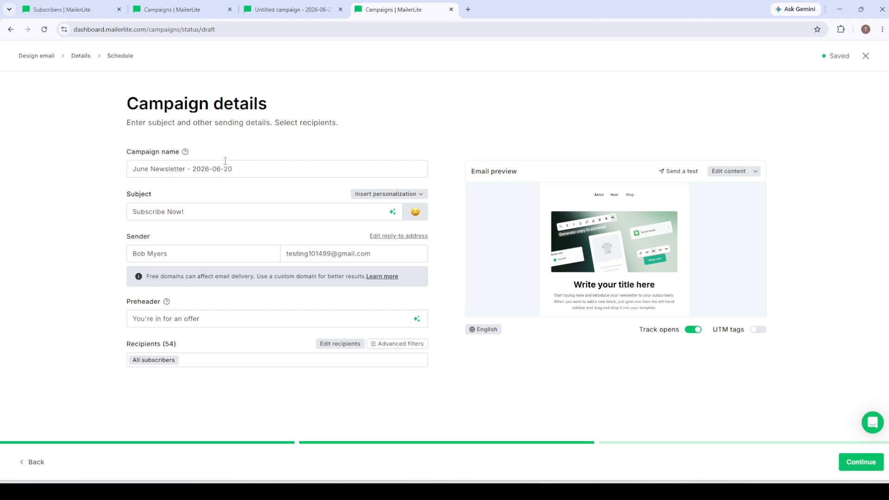
drag(259, 174, 127, 194)
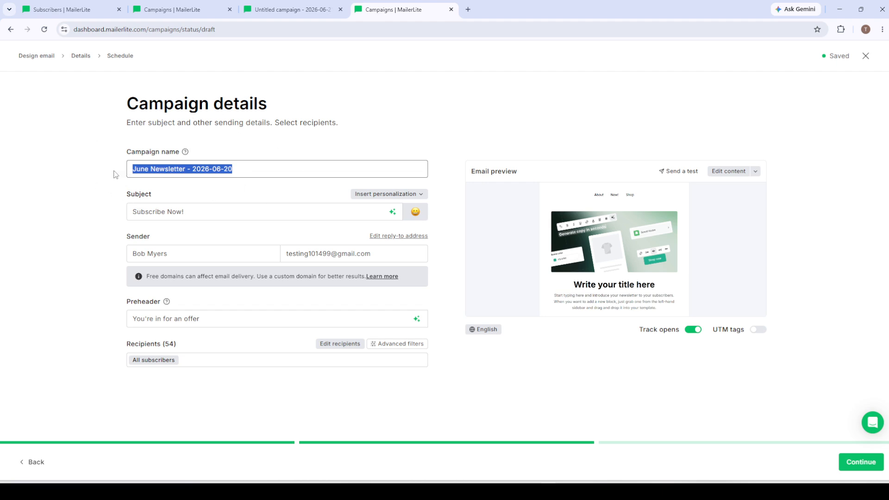
click(87, 167)
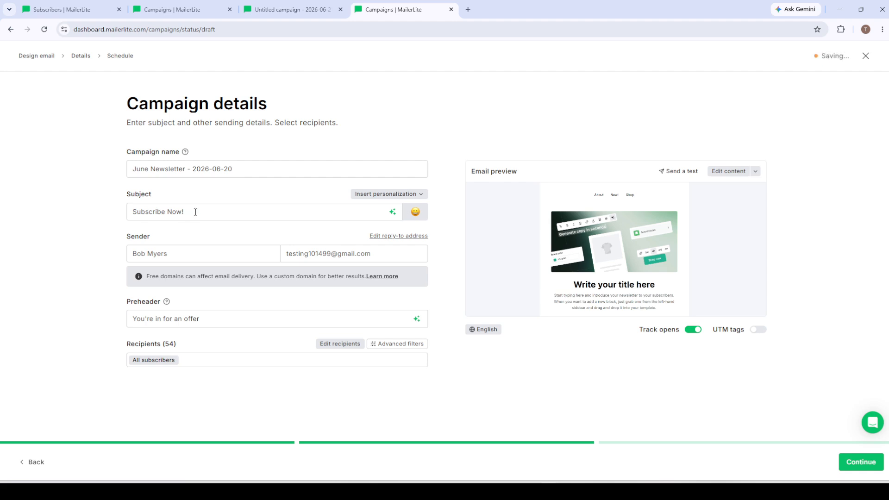
drag(197, 212, 101, 219)
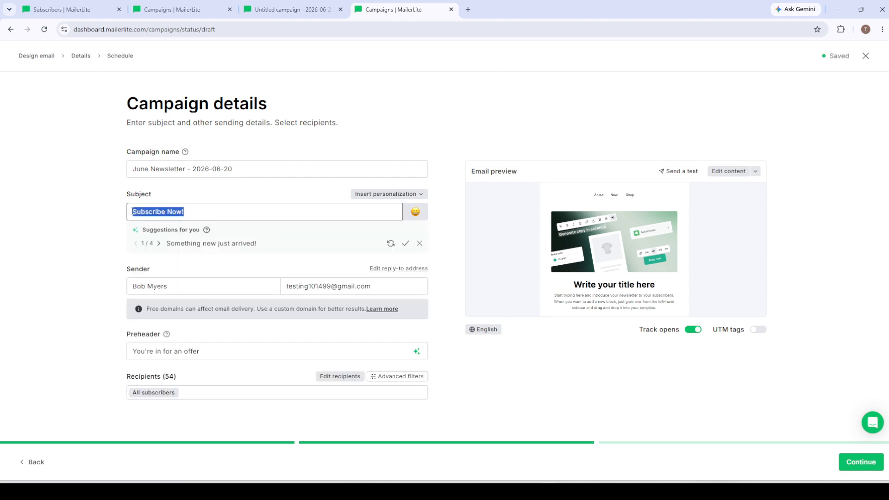
click(97, 205)
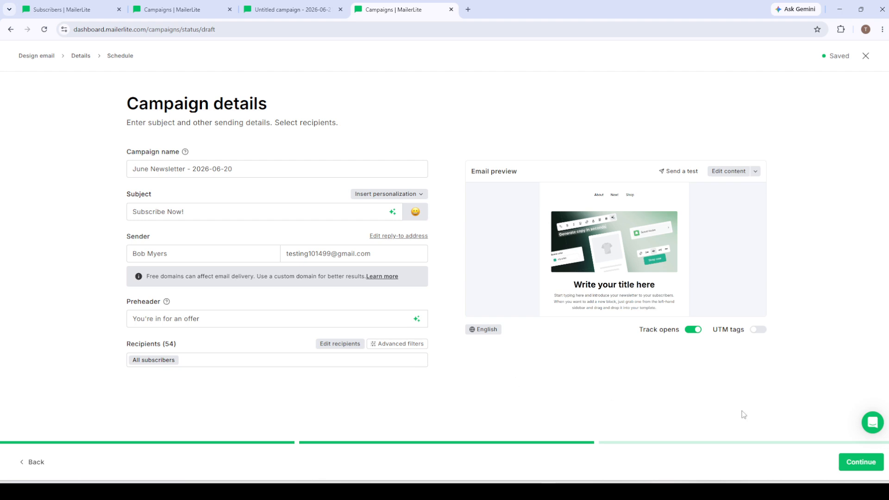
Proceed from the campaign details to the scheduling stage and choose to send the campaign immediately
click(849, 462)
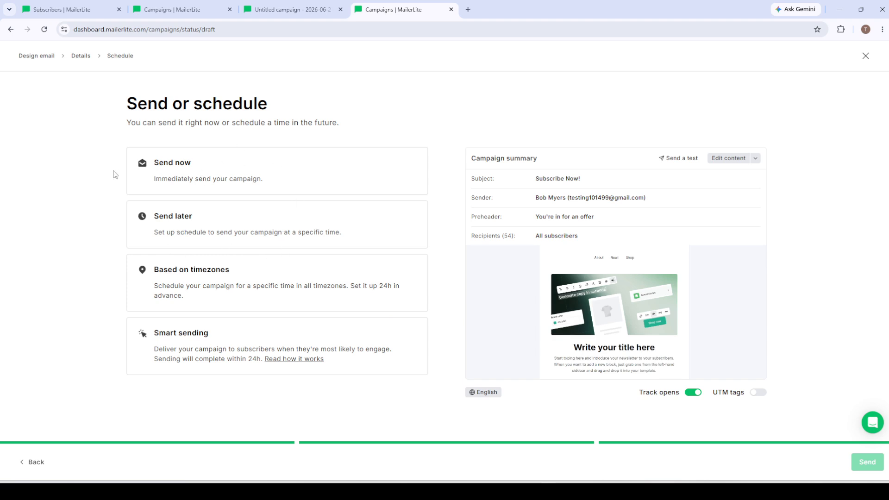
click(221, 170)
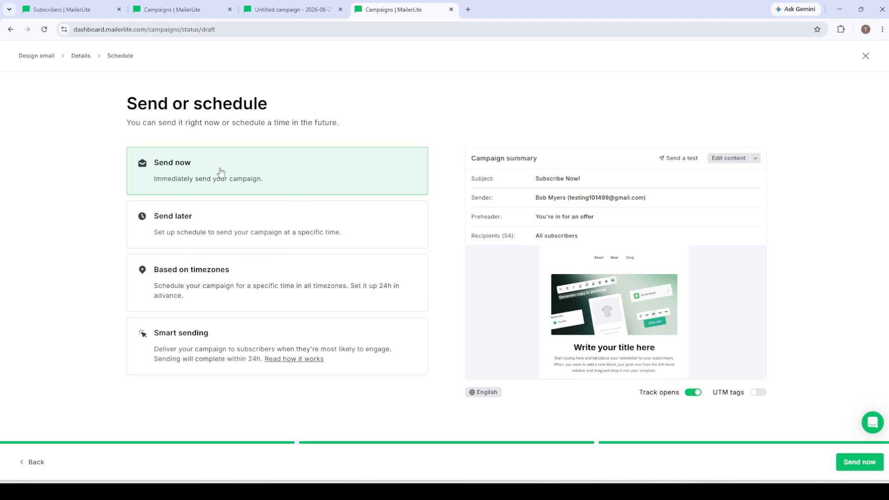